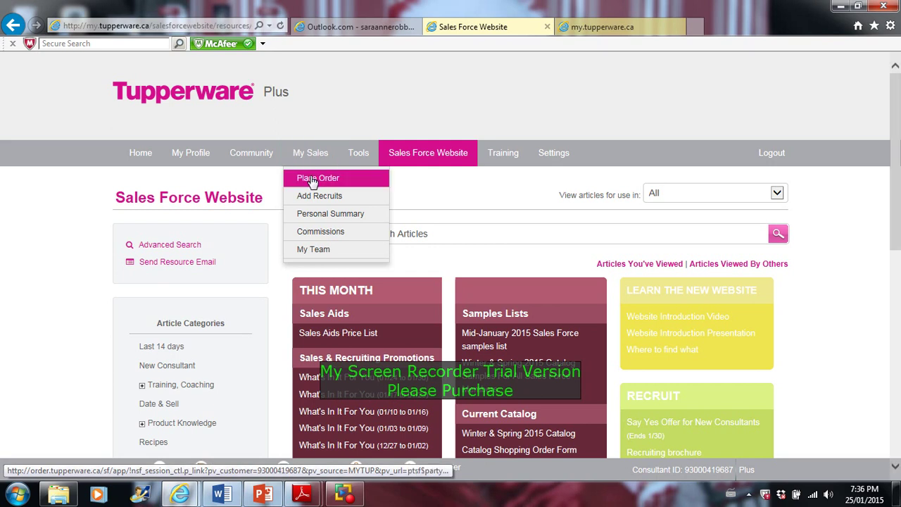
Open the ordering site via Sales Force Website > Place Order, reaching Party History
{"action": "left_click", "coordinate": [313, 180]}
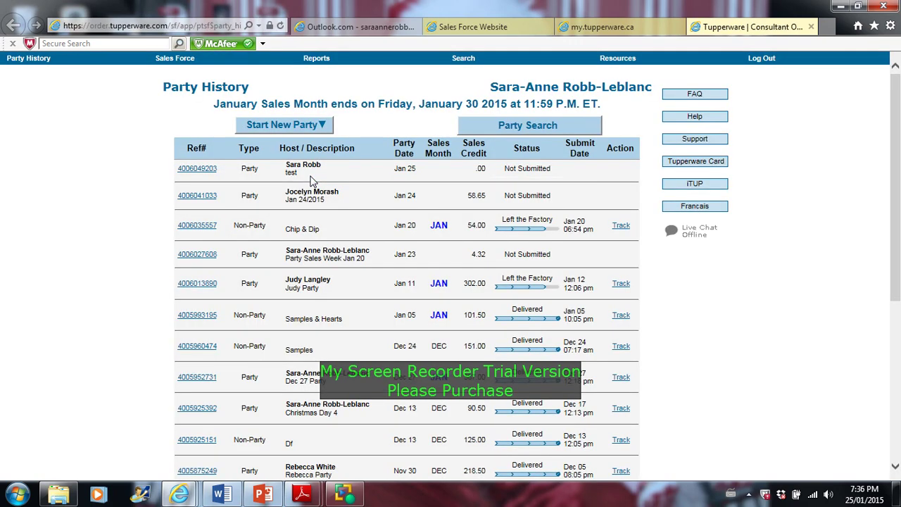
Start a new Party described as 'test' and dated January 25, 2015
{"action": "left_click", "coordinate": [321, 127]}
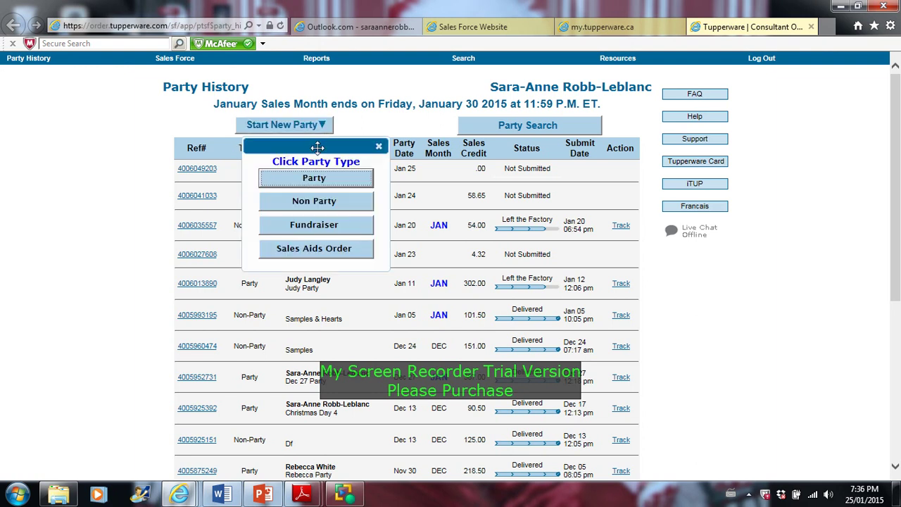
{"action": "left_click", "coordinate": [314, 179]}
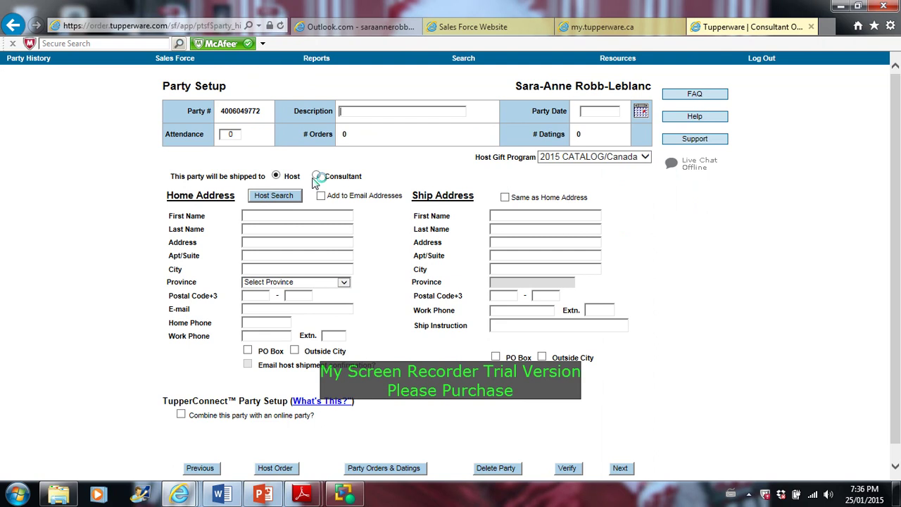
{"action": "type", "text": "Jtest"}
{"action": "left_click", "coordinate": [641, 112]}
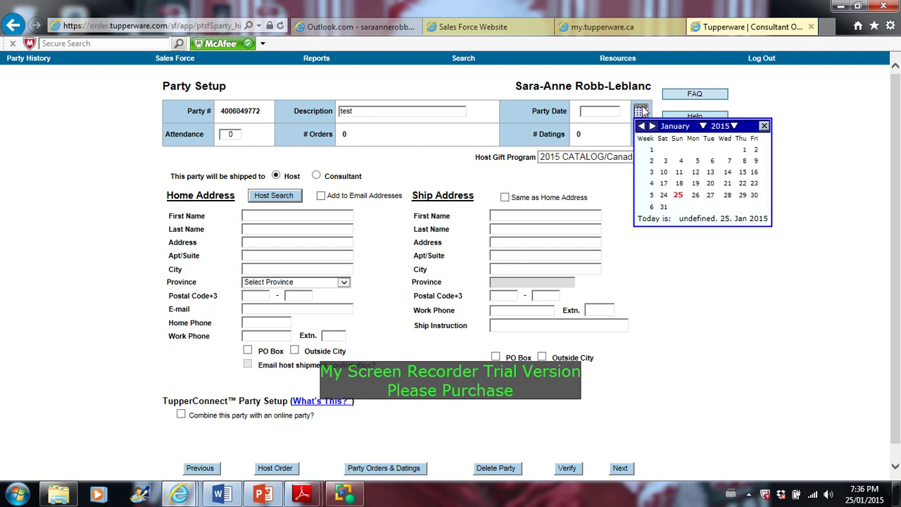
{"action": "left_click", "coordinate": [676, 205]}
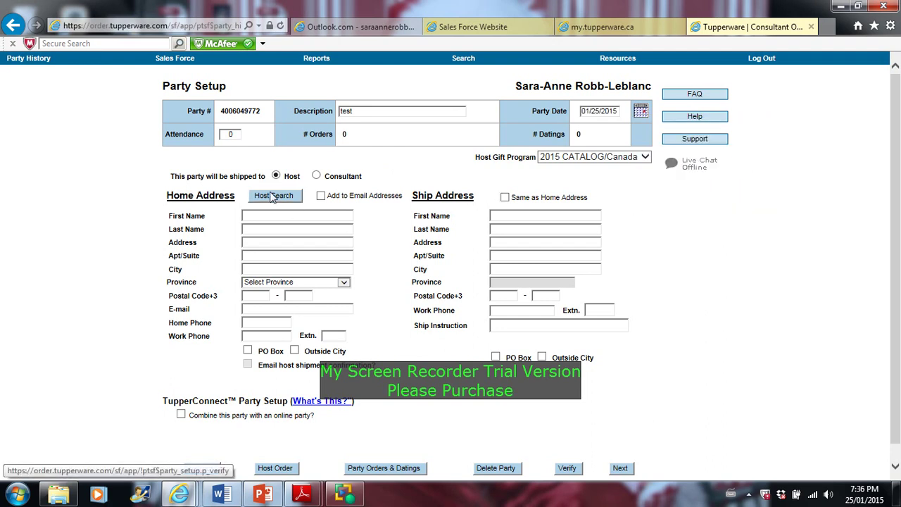
Ship the party to the consultant and enter the host's first and last name (Rob)
{"action": "left_click", "coordinate": [318, 176]}
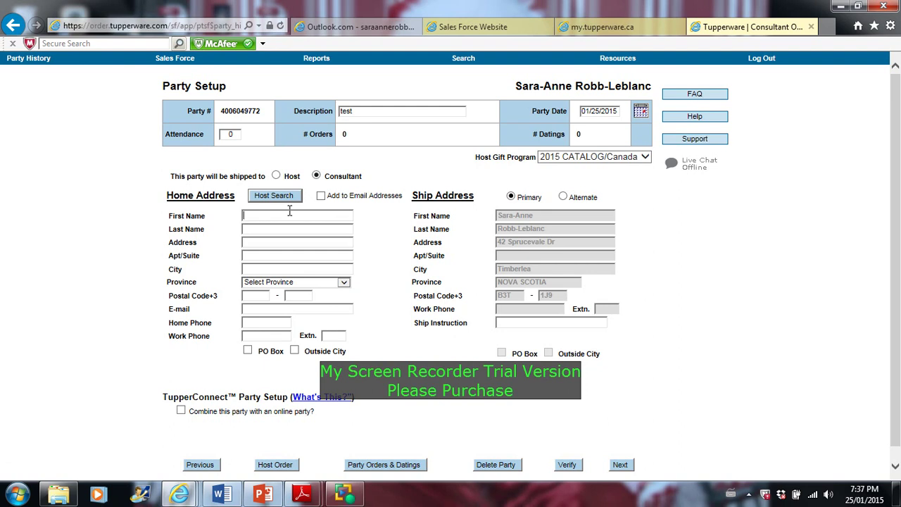
{"action": "type", "text": "Sa"}
{"action": "key", "text": "BackSpace"}
{"action": "type", "text": "ra"}
{"action": "key", "text": "Tab"}
{"action": "type", "text": "Ro"}
{"action": "type", "text": "b"}
{"action": "key", "text": "Tab"}
{"action": "type", "text": "42"}
{"action": "type", "text": " Sprucev"}
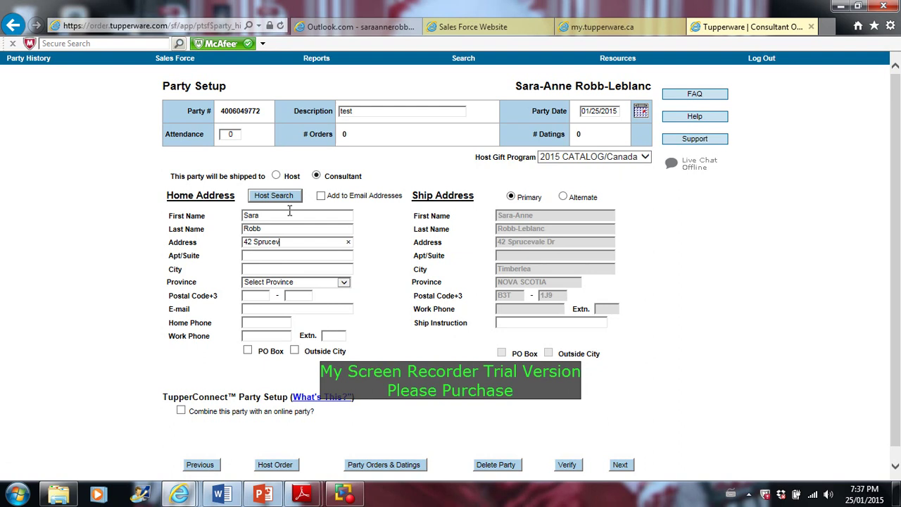
{"action": "type", "text": "ale Dri"}
{"action": "type", "text": "ve"}
{"action": "key", "text": "Tab"}
{"action": "key", "text": "Tab"}
{"action": "type", "text": "imberl"}
{"action": "type", "text": "ea"}
{"action": "key", "text": "Tab"}
{"action": "key", "text": "n"}
{"action": "key", "text": "n"}
{"action": "key", "text": "n"}
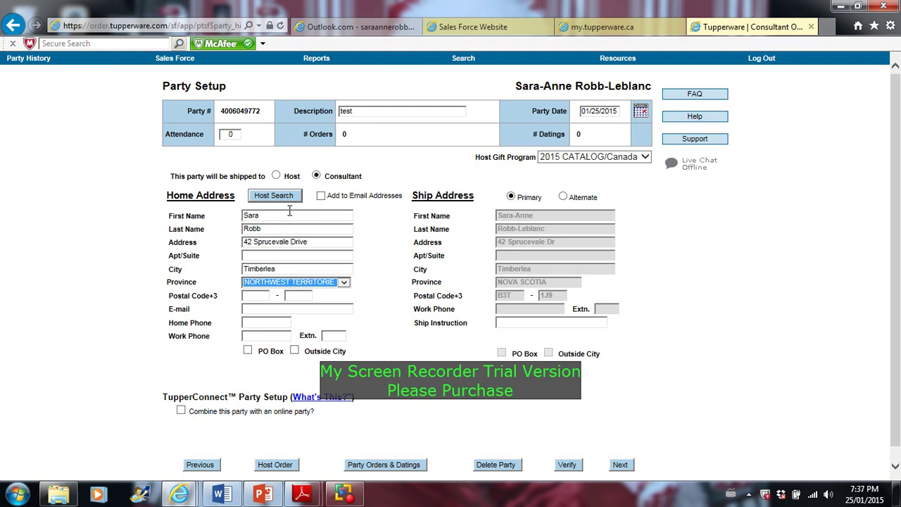
{"action": "key", "text": "n"}
{"action": "key", "text": "Tab"}
{"action": "type", "text": "B3"}
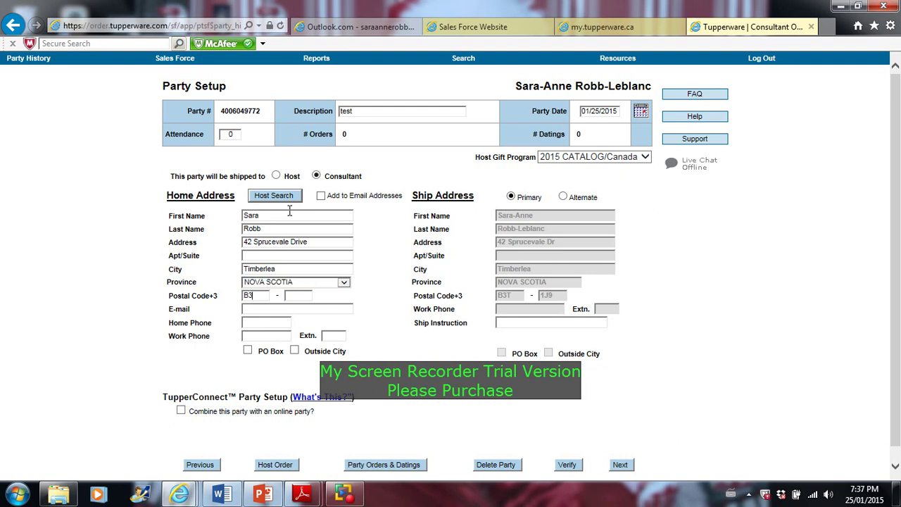
{"action": "type", "text": "T"}
{"action": "type", "text": "9"}
{"action": "key", "text": "Tab"}
{"action": "left_click", "coordinate": [395, 467]}
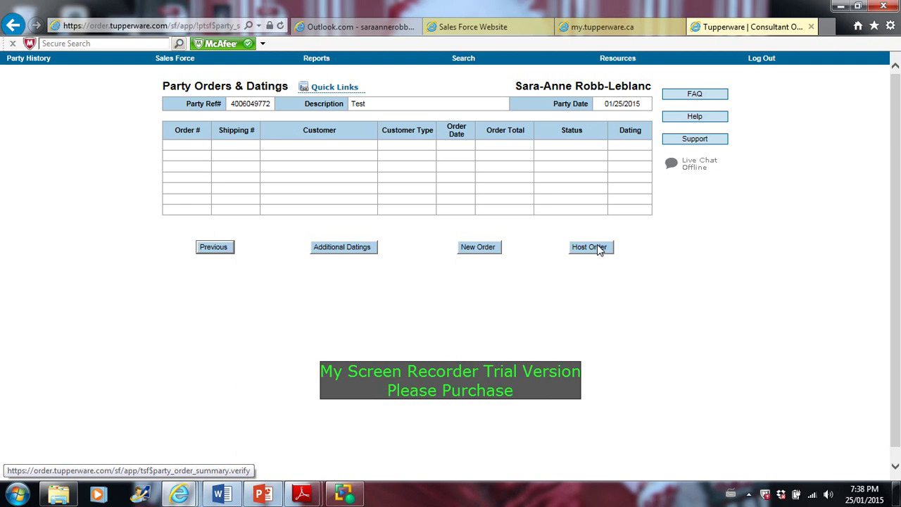
{"action": "left_click", "coordinate": [597, 250]}
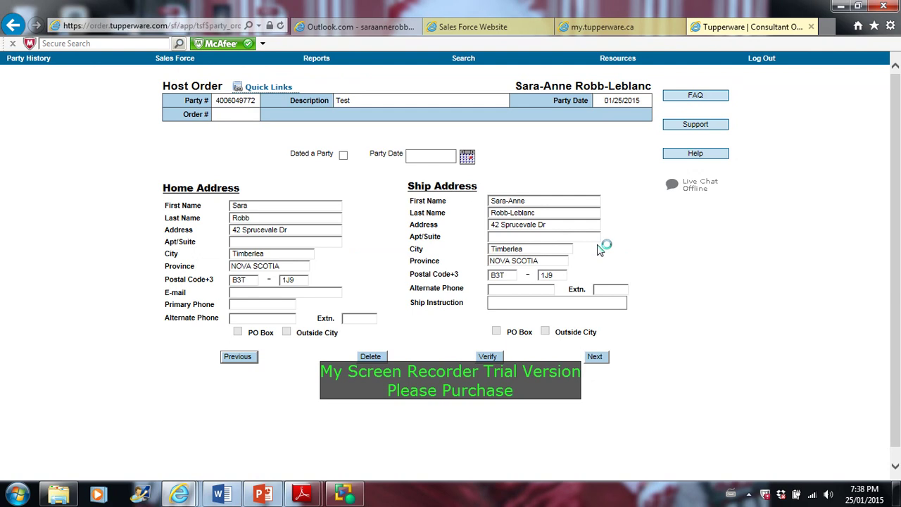
Add item 81941, MM Super Set in Pink Punch, with quantity 2 to the host order
{"action": "left_click", "coordinate": [595, 358]}
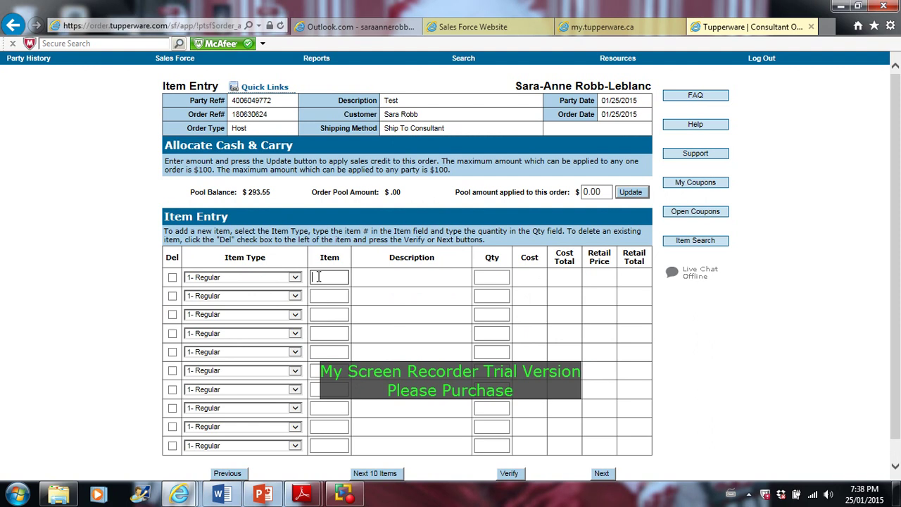
{"action": "type", "text": "81941"}
{"action": "left_click", "coordinate": [504, 479]}
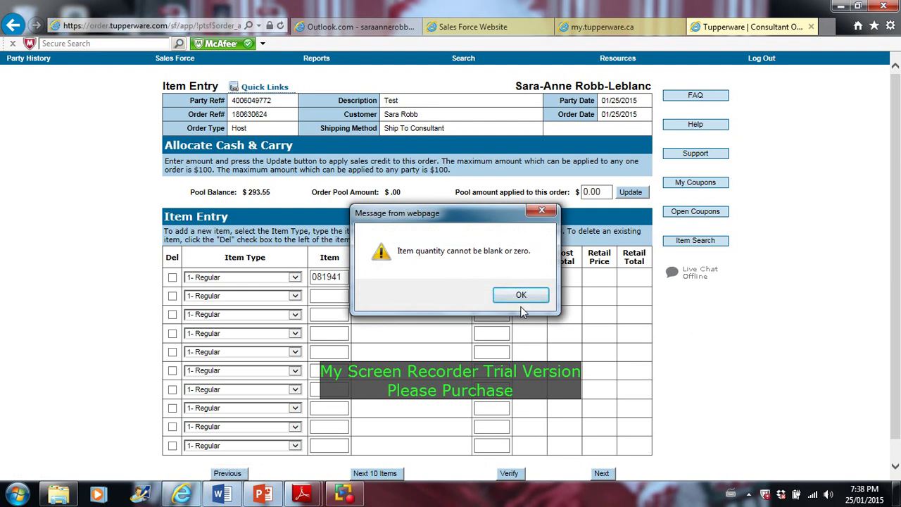
{"action": "left_click", "coordinate": [521, 296]}
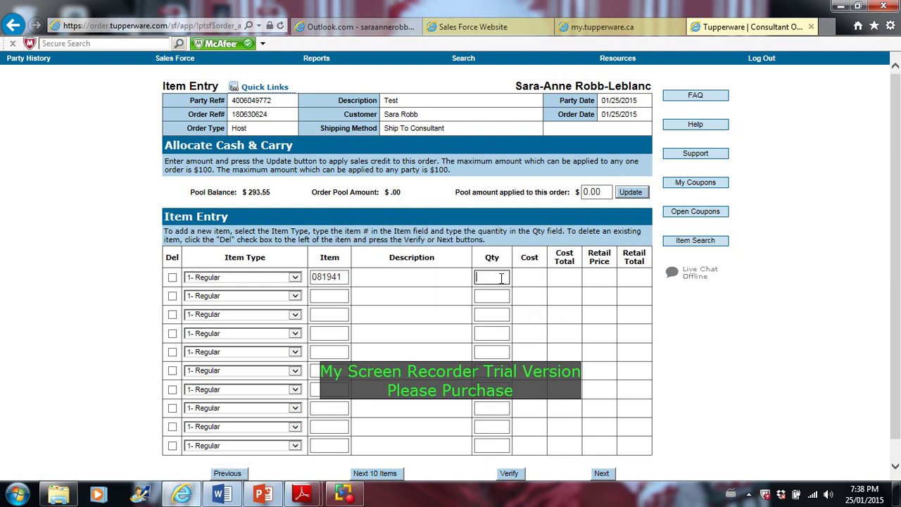
{"action": "type", "text": "2"}
{"action": "left_click", "coordinate": [515, 473]}
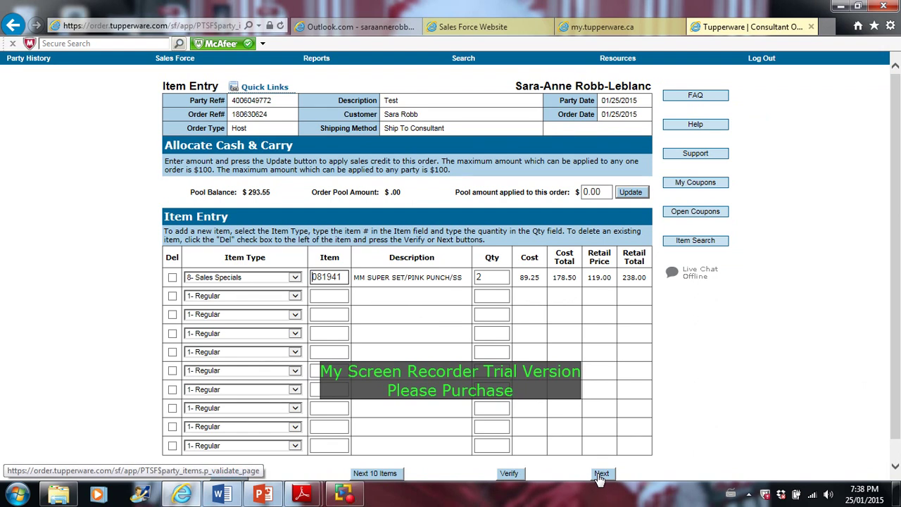
{"action": "left_click", "coordinate": [600, 476]}
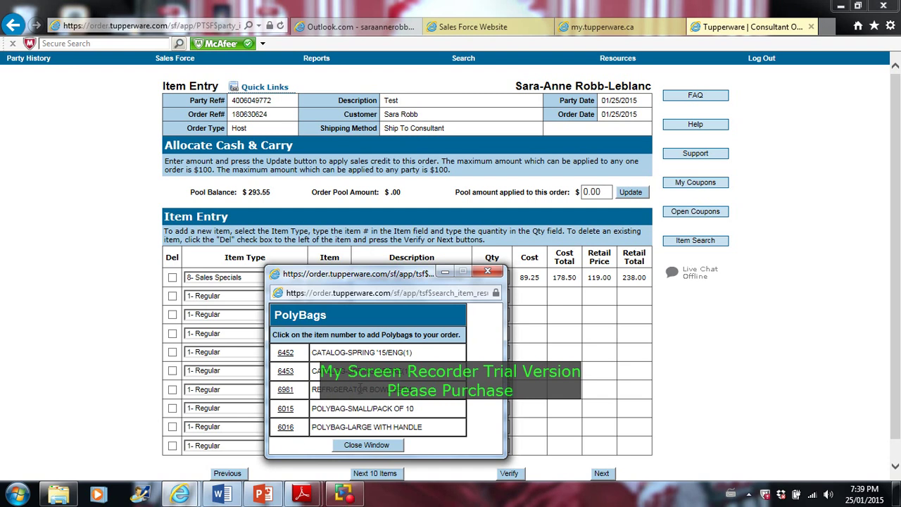
{"action": "left_click", "coordinate": [347, 445]}
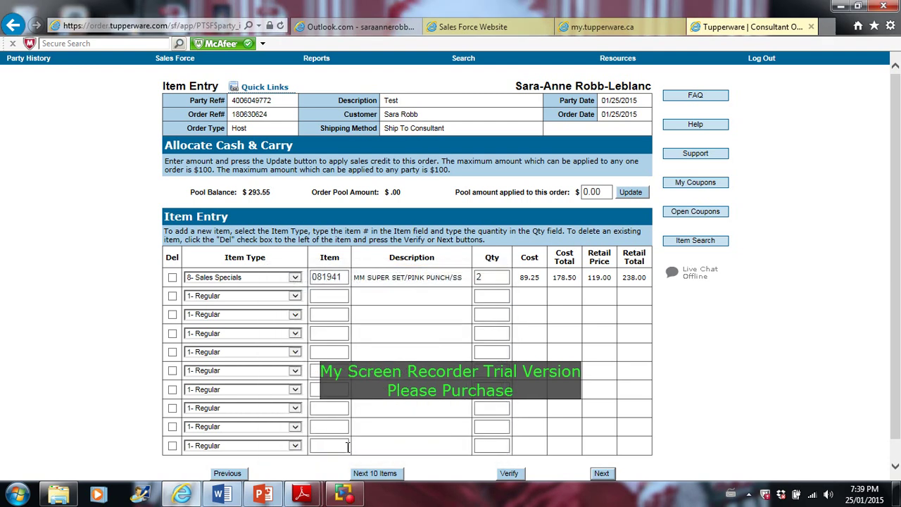
{"action": "left_click", "coordinate": [601, 474]}
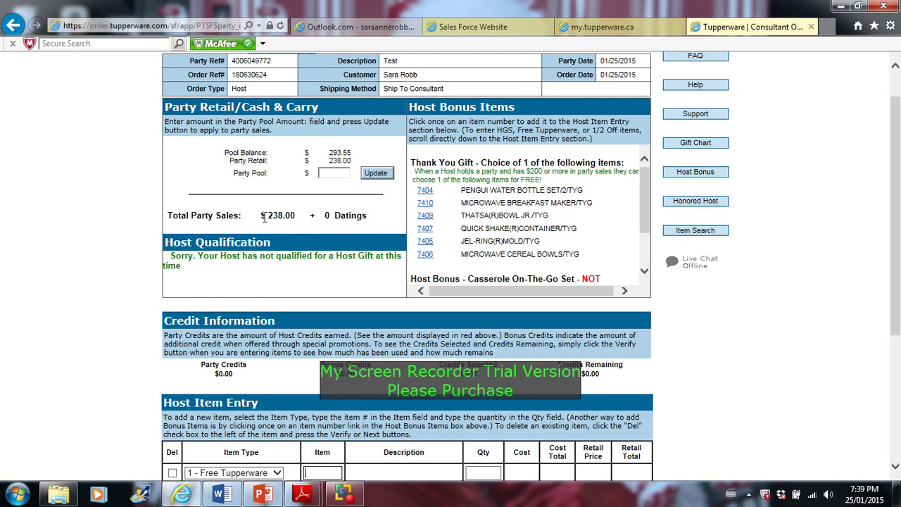
Highlight the $238.00 Total Party Sales figure on the Host Rewards page
{"action": "left_click_drag", "start_coordinate": [260, 215], "coordinate": [300, 215]}
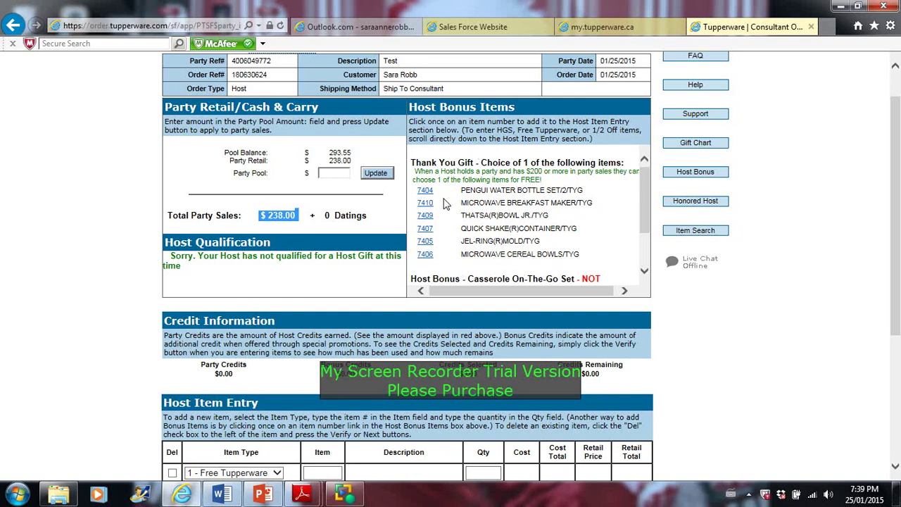
Add host bonus item 7406 (Microwave Cereal Bowls) and highlight the 293.55 pool balance
{"action": "left_click", "coordinate": [426, 255]}
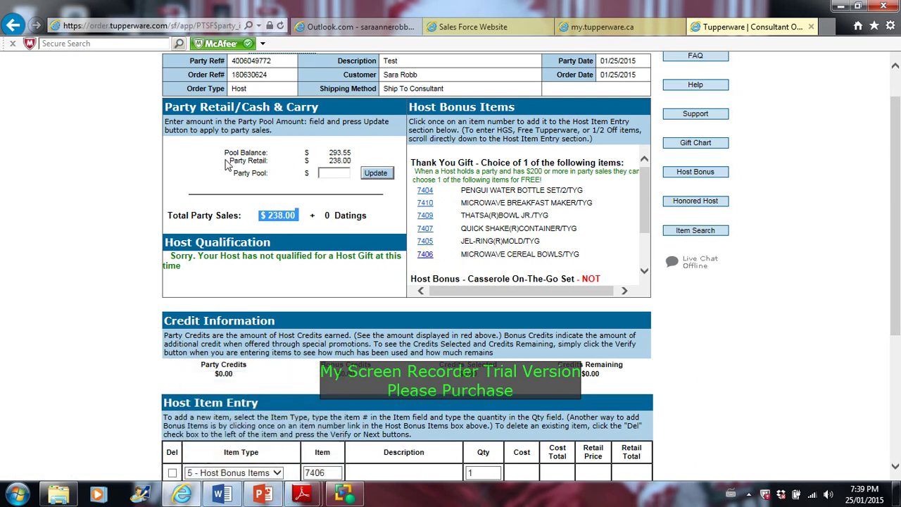
{"action": "left_click_drag", "start_coordinate": [224, 153], "coordinate": [262, 160]}
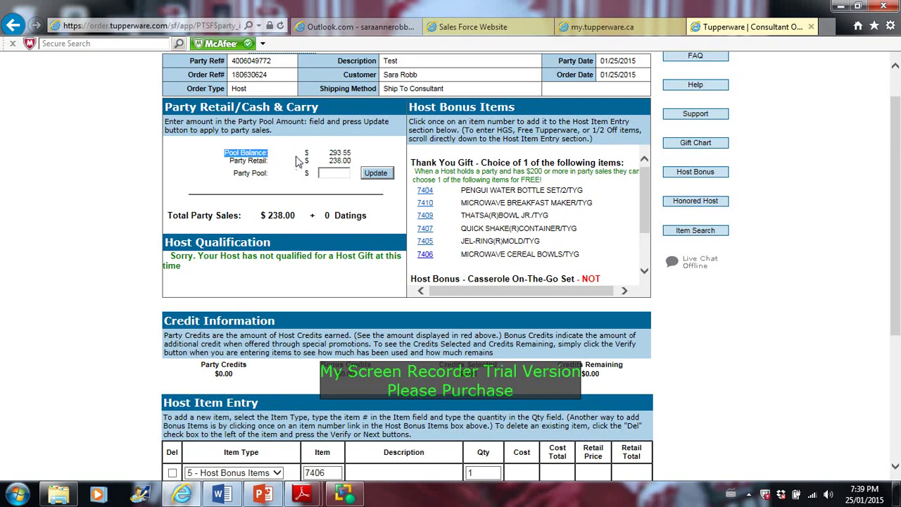
{"action": "left_click_drag", "start_coordinate": [297, 162], "coordinate": [347, 156]}
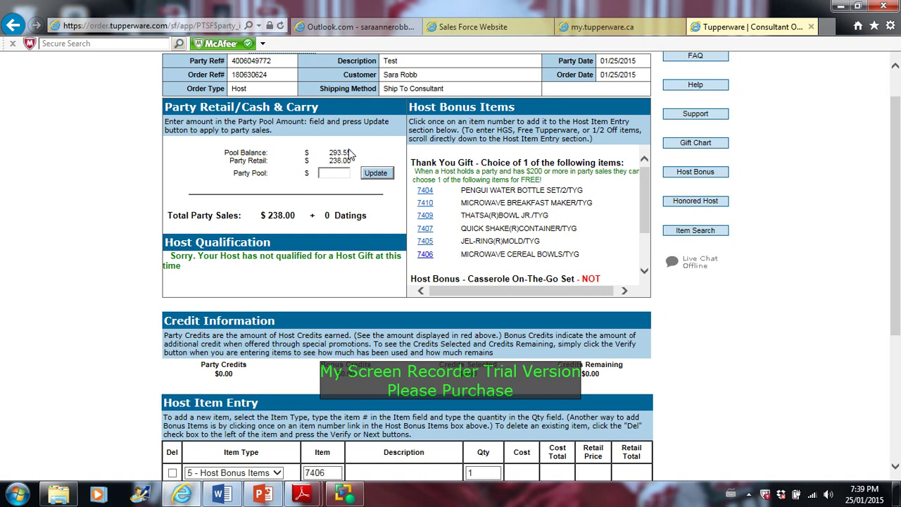
{"action": "left_click_drag", "start_coordinate": [346, 156], "coordinate": [354, 155]}
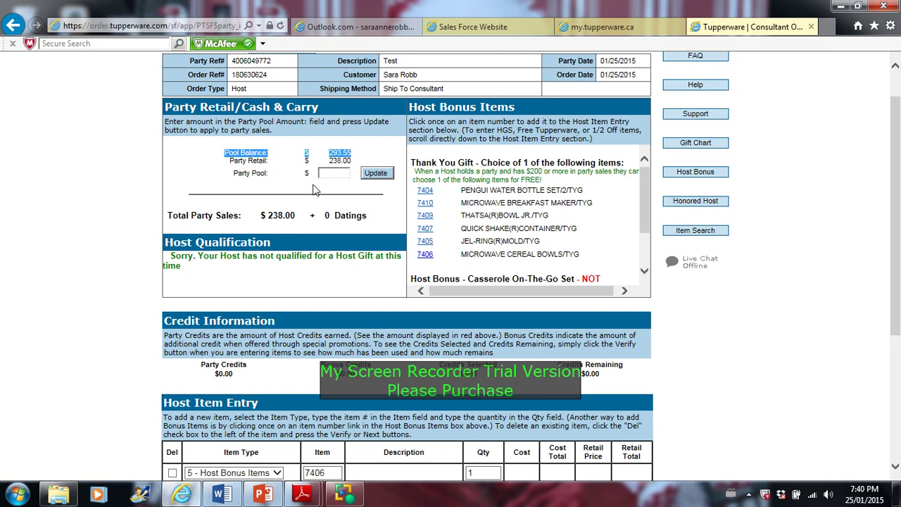
{"action": "left_click", "coordinate": [333, 173]}
{"action": "type", "text": "1"}
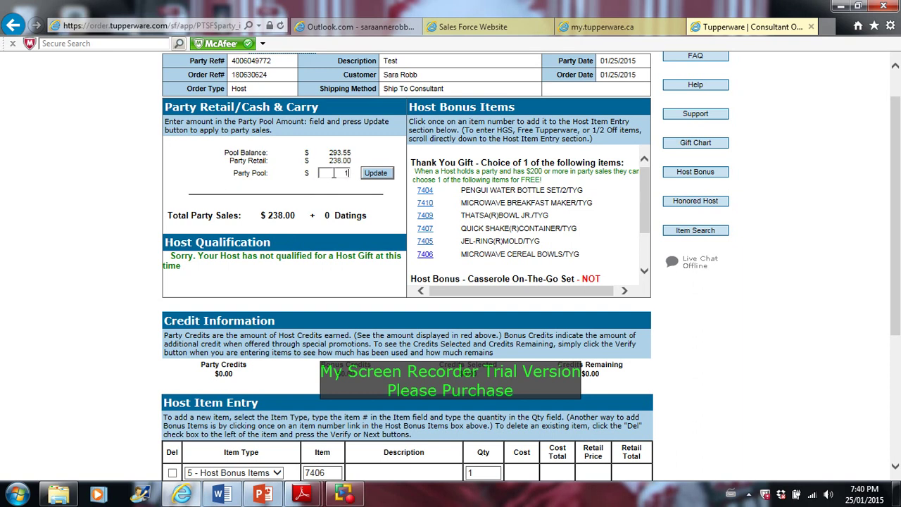
Apply $100.00 from the party pool, highlighting $34.00 host credits and $193.55 remaining balance
{"action": "type", "text": "00.00"}
{"action": "left_click", "coordinate": [387, 174]}
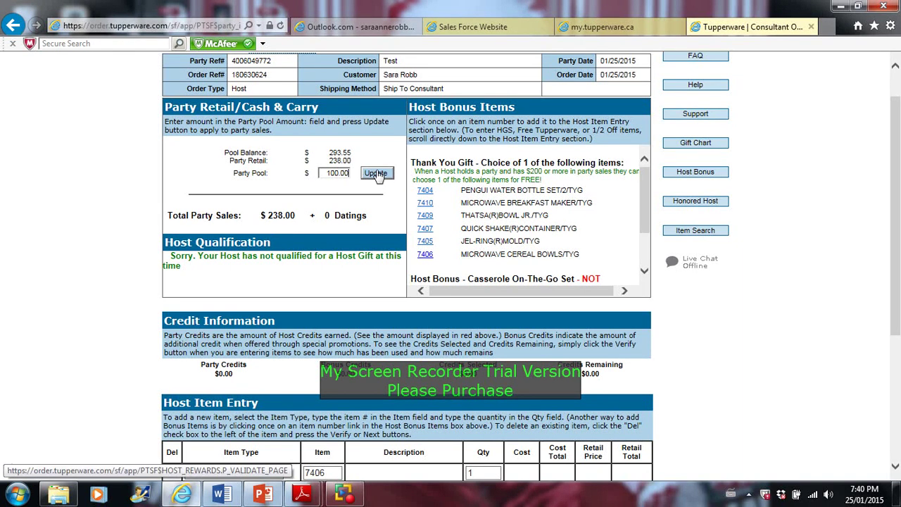
{"action": "left_click", "coordinate": [379, 175]}
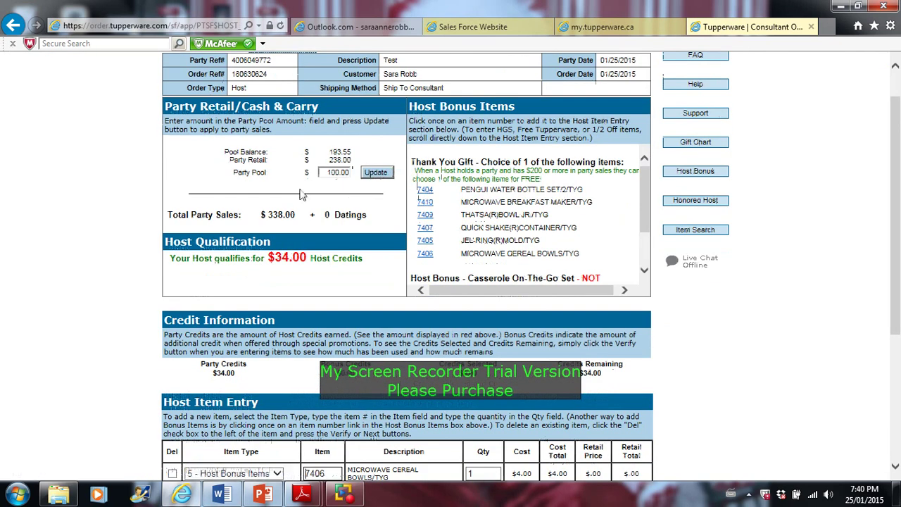
{"action": "left_click_drag", "start_coordinate": [268, 255], "coordinate": [311, 258]}
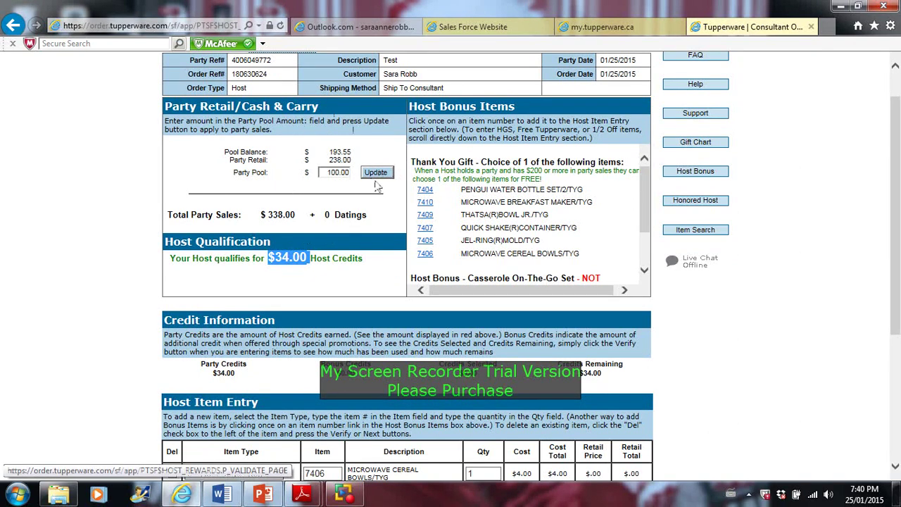
{"action": "left_click_drag", "start_coordinate": [224, 152], "coordinate": [240, 152]}
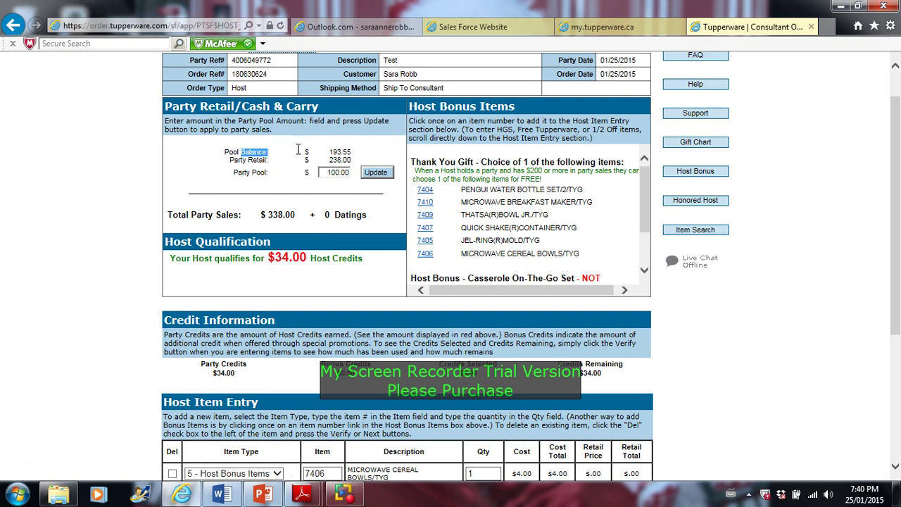
{"action": "left_click_drag", "start_coordinate": [347, 146], "coordinate": [384, 146]}
{"action": "left_click_drag", "start_coordinate": [328, 172], "coordinate": [363, 181]}
Clear the party pool amount and accept the host gift removal warning
{"action": "key", "text": "BackSpace"}
{"action": "left_click", "coordinate": [367, 176]}
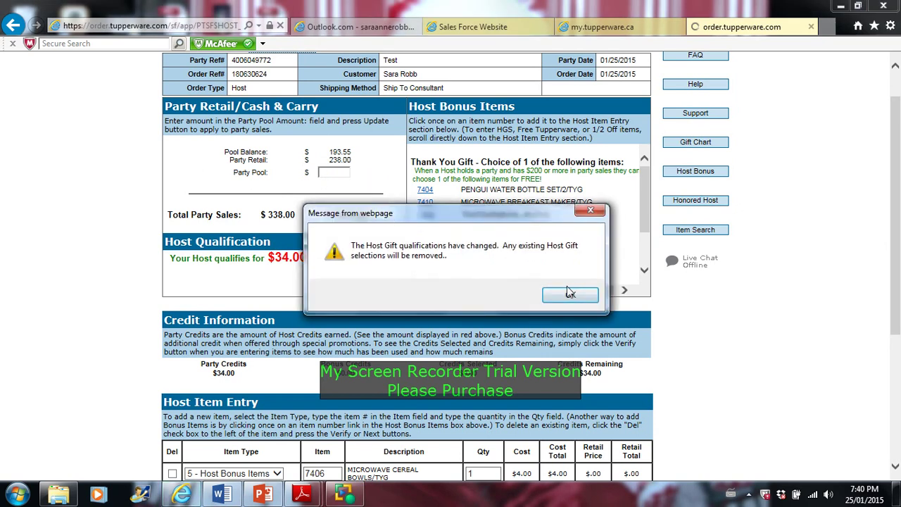
{"action": "left_click", "coordinate": [570, 294]}
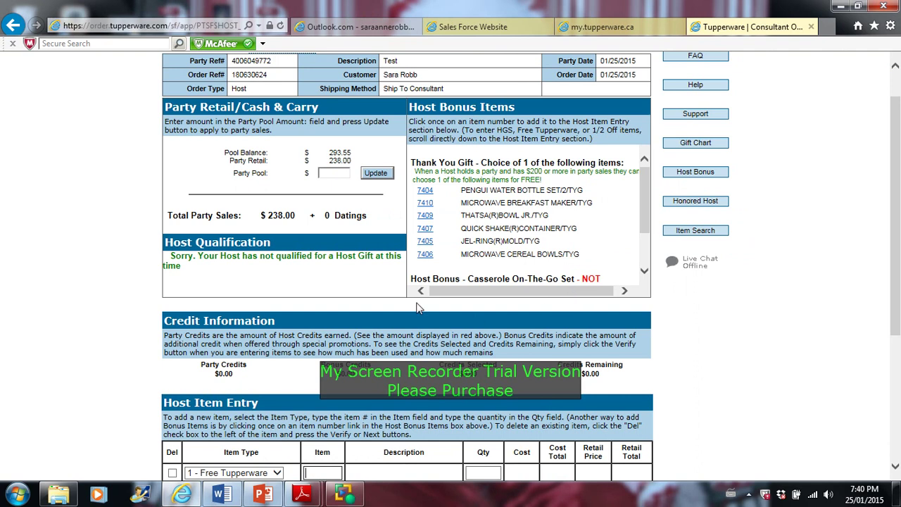
Re-add item 7406 as the host bonus item and continue past Host Rewards
{"action": "left_click", "coordinate": [895, 465]}
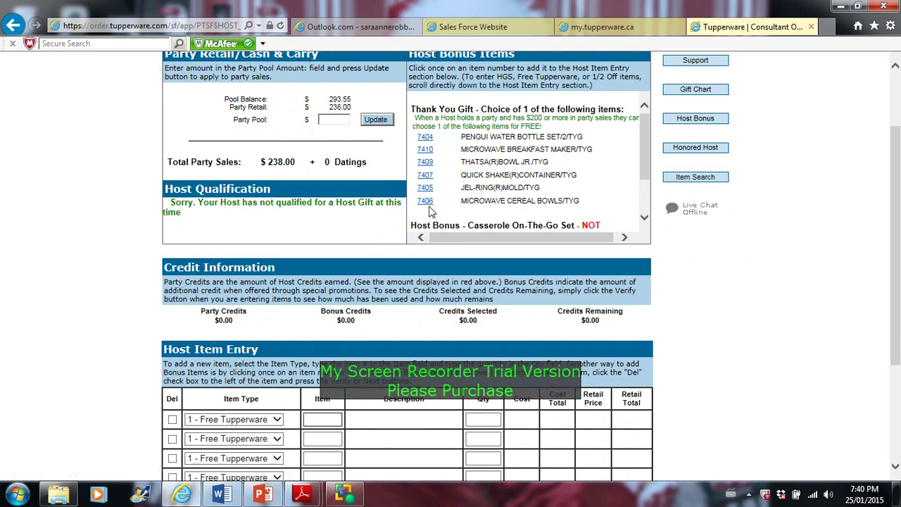
{"action": "left_click", "coordinate": [426, 202]}
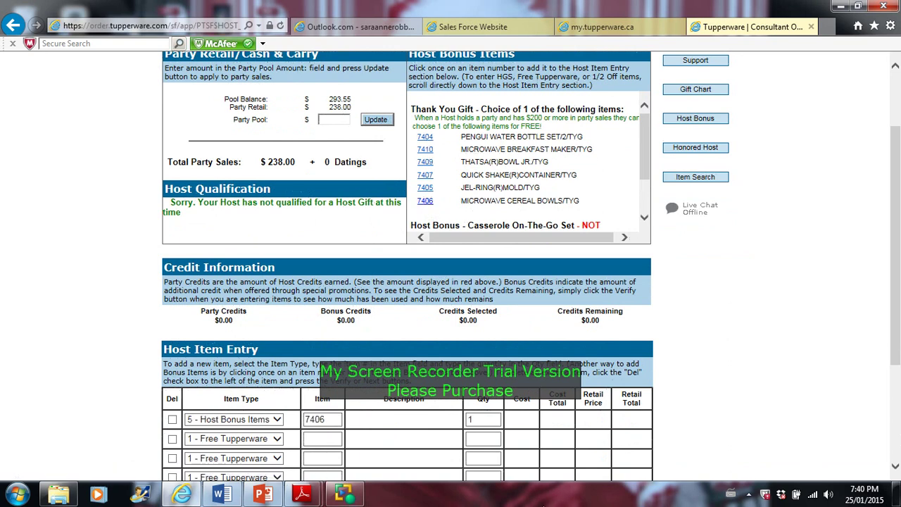
{"action": "left_click", "coordinate": [895, 467]}
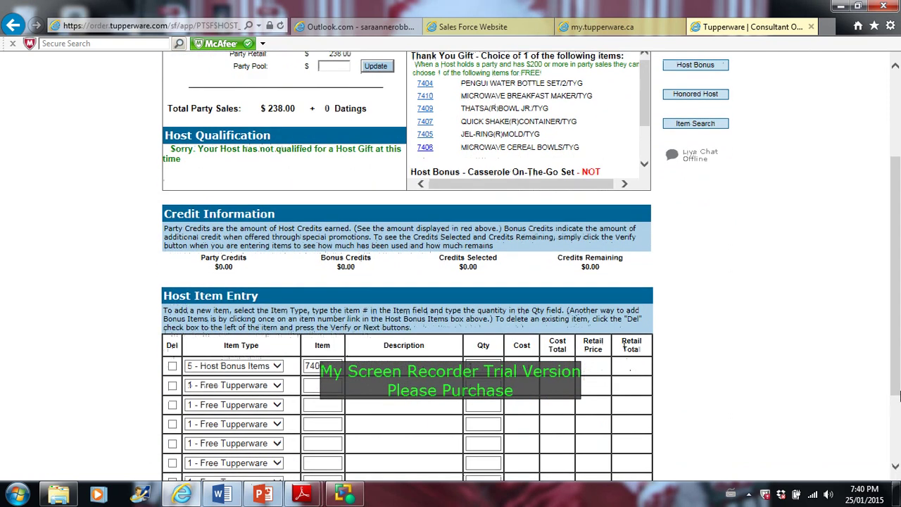
{"action": "left_click", "coordinate": [896, 466]}
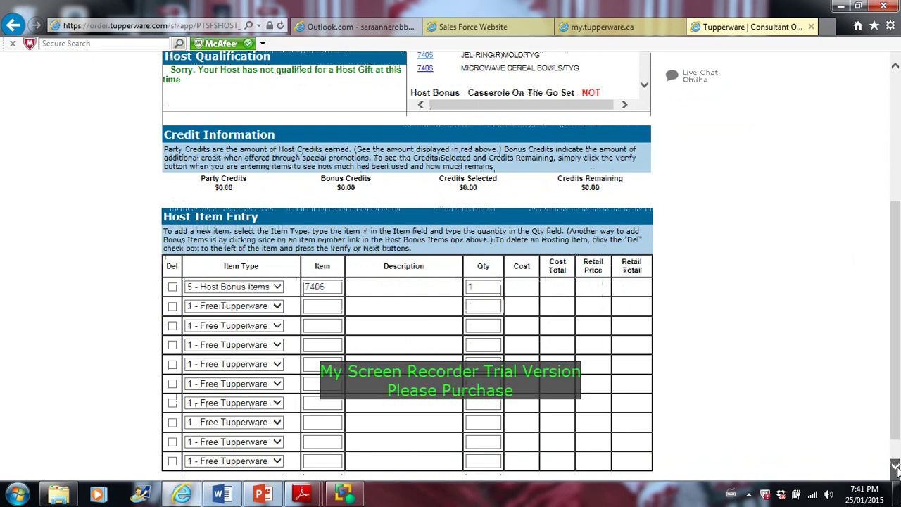
{"action": "left_click", "coordinate": [896, 467]}
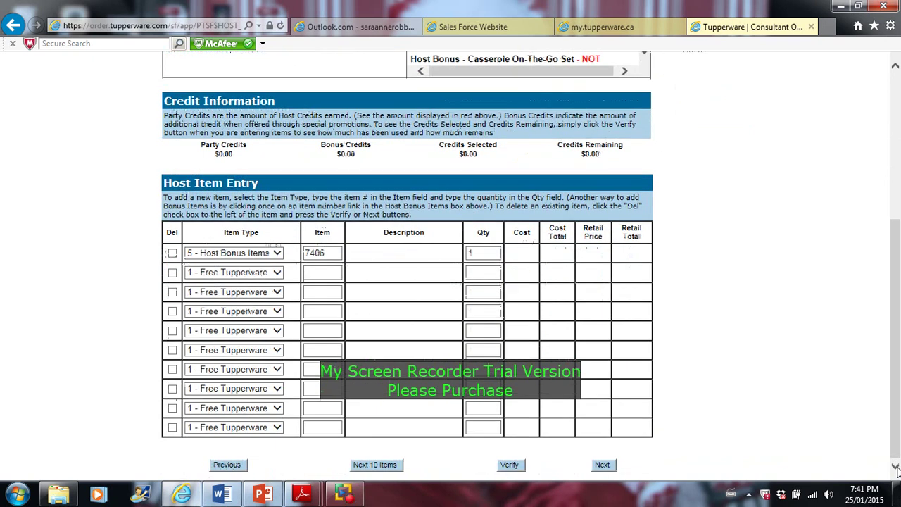
Show consultant cost details on the Customer Order Summary, with $278.24 due from the customer
{"action": "left_click", "coordinate": [601, 468]}
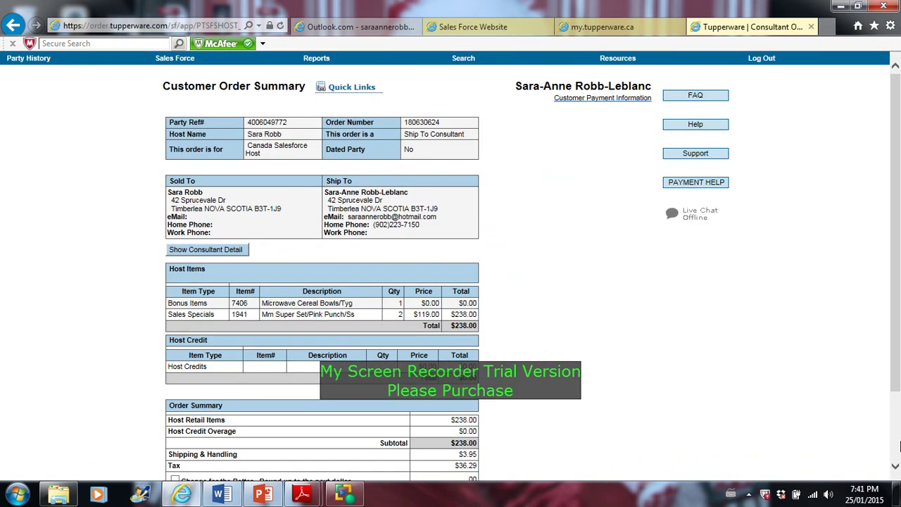
{"action": "left_click", "coordinate": [895, 467]}
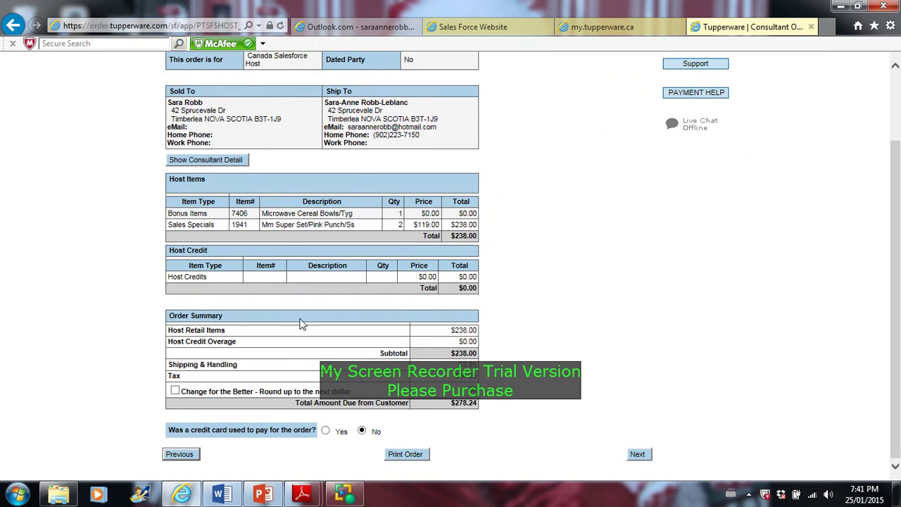
{"action": "left_click", "coordinate": [178, 163]}
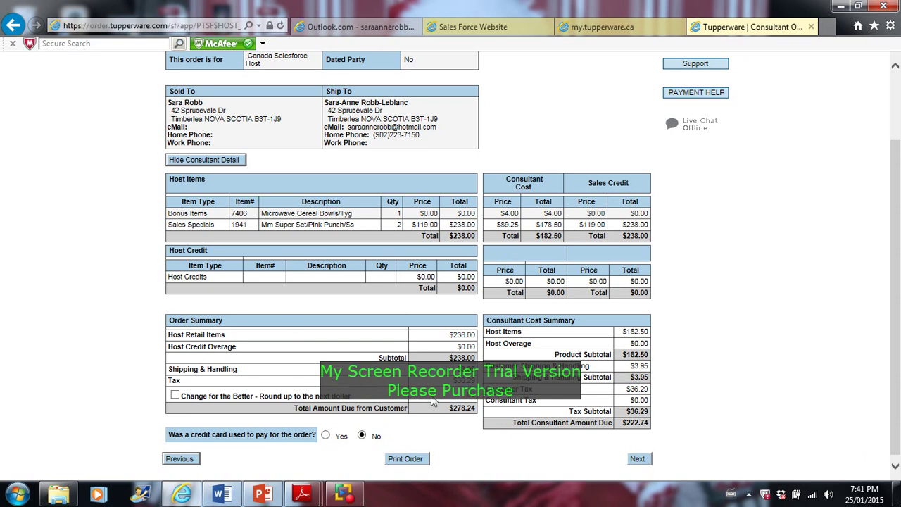
{"action": "right_click", "coordinate": [467, 414]}
{"action": "left_click", "coordinate": [445, 416]}
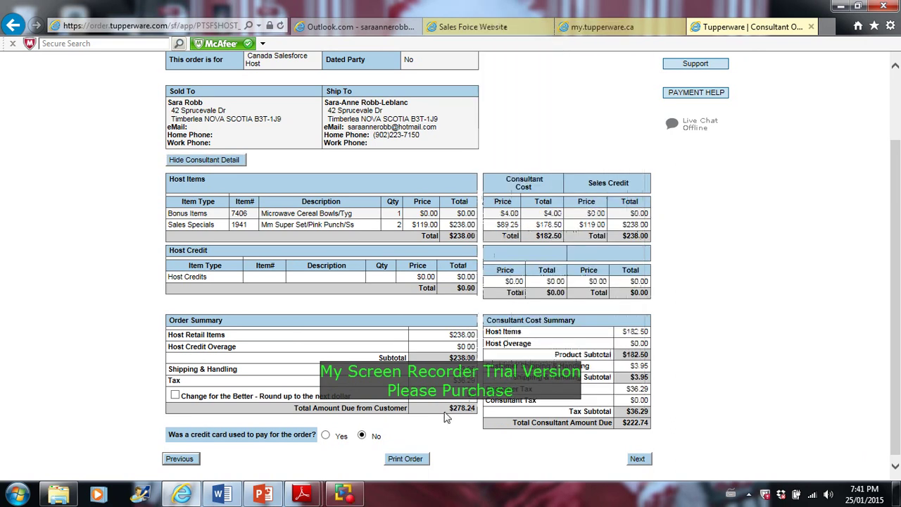
{"action": "right_click", "coordinate": [445, 416]}
{"action": "left_click", "coordinate": [443, 409]}
{"action": "left_click", "coordinate": [180, 459]}
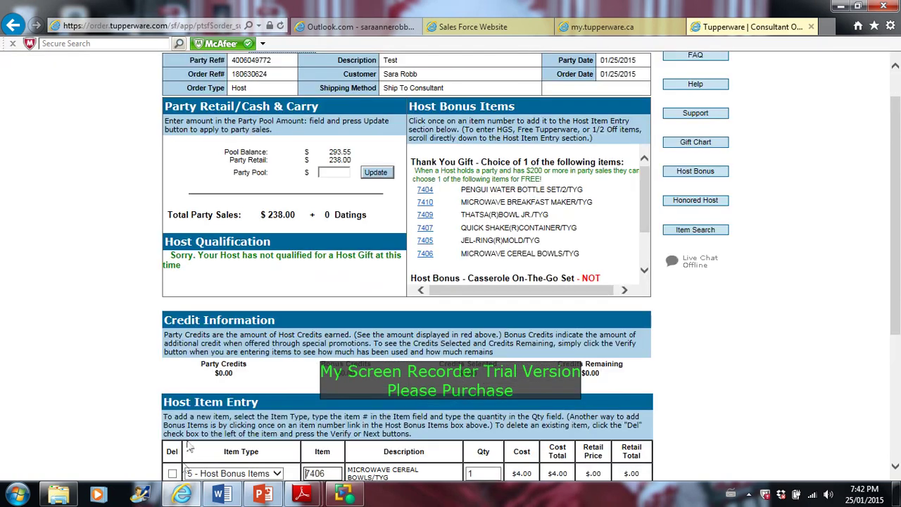
{"action": "left_click", "coordinate": [898, 86]}
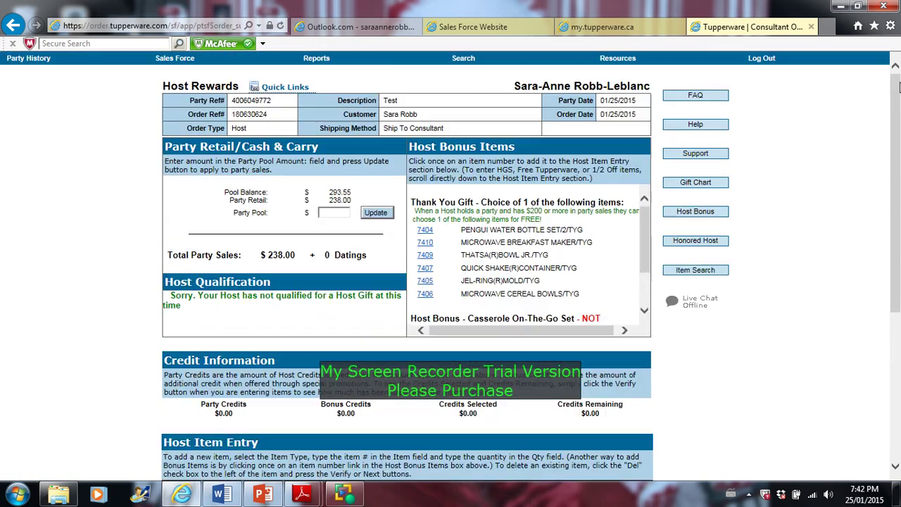
{"action": "left_click", "coordinate": [280, 90]}
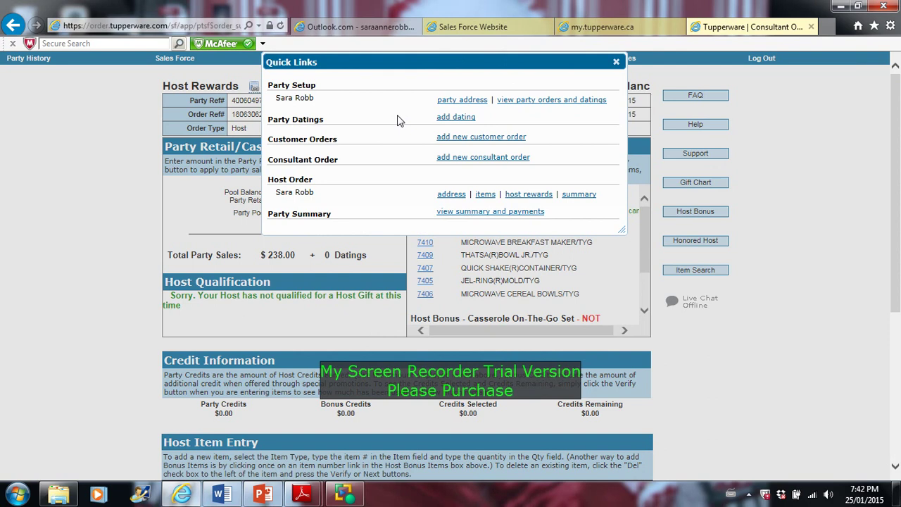
{"action": "left_click", "coordinate": [526, 101]}
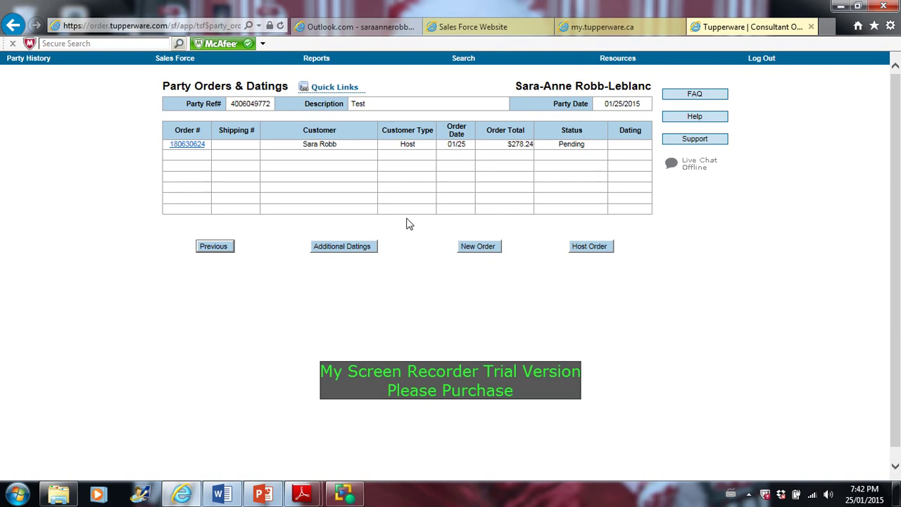
{"action": "left_click", "coordinate": [476, 252]}
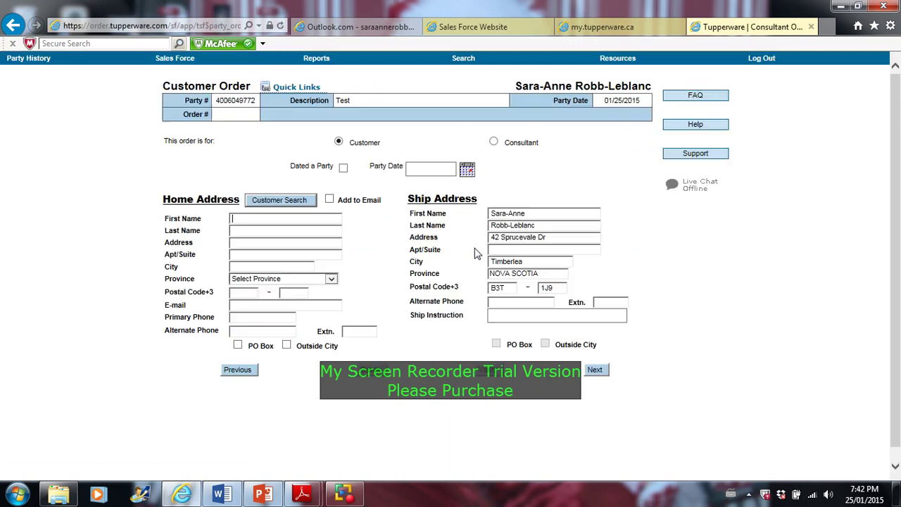
{"action": "left_click", "coordinate": [493, 142]}
{"action": "left_click", "coordinate": [595, 371]}
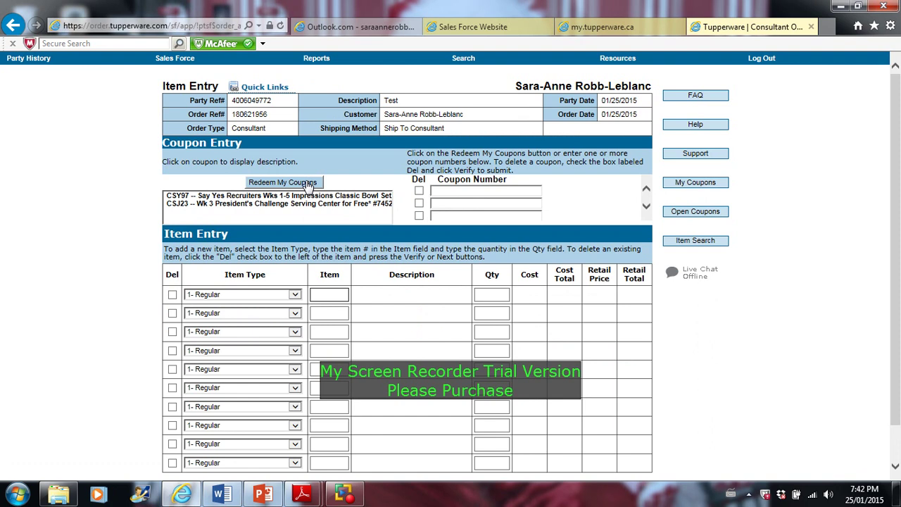
{"action": "left_click", "coordinate": [306, 184]}
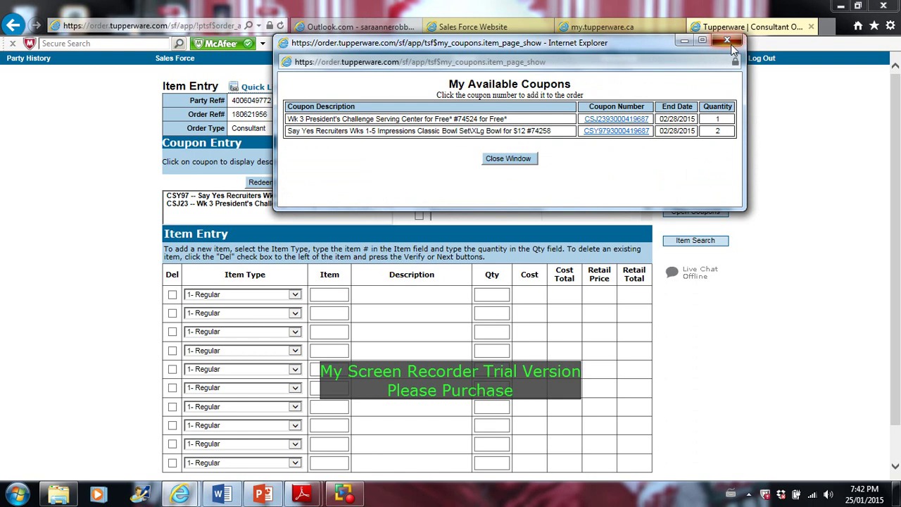
{"action": "left_click", "coordinate": [726, 42]}
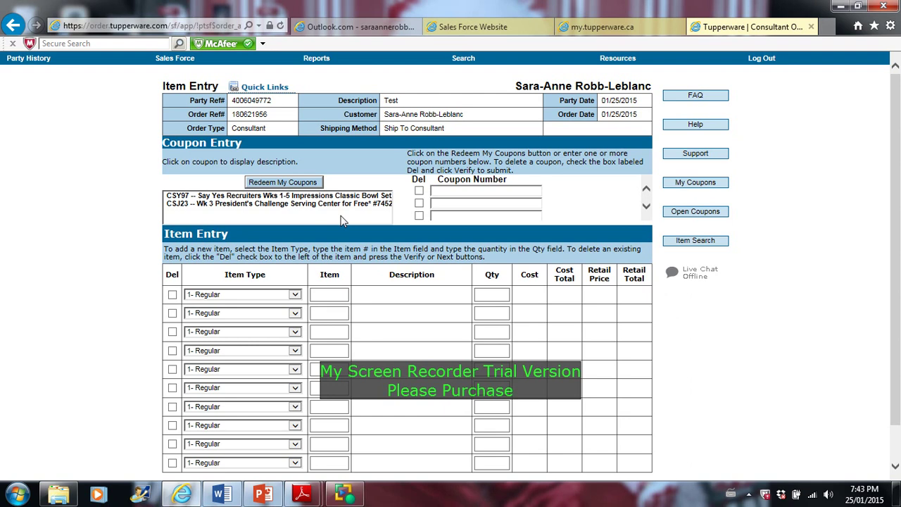
Bring My Screen Recorder to the front from the taskbar
{"action": "left_click", "coordinate": [342, 495]}
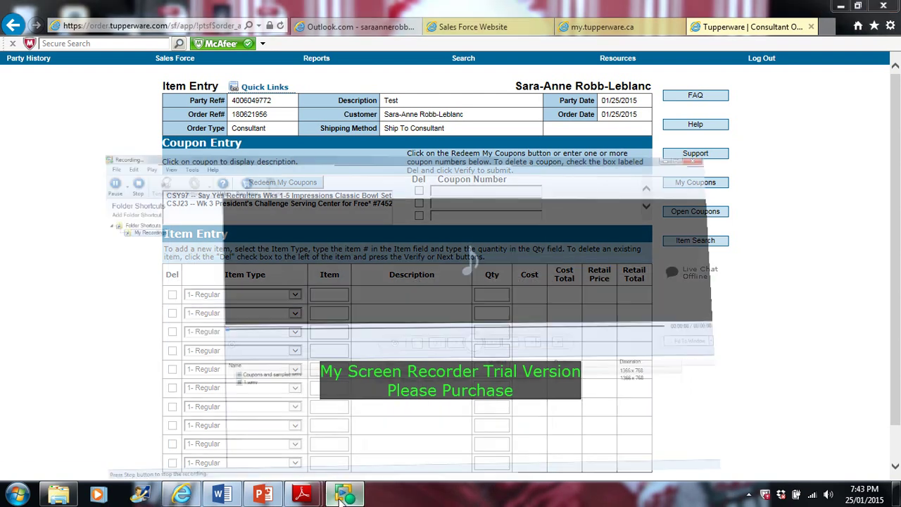